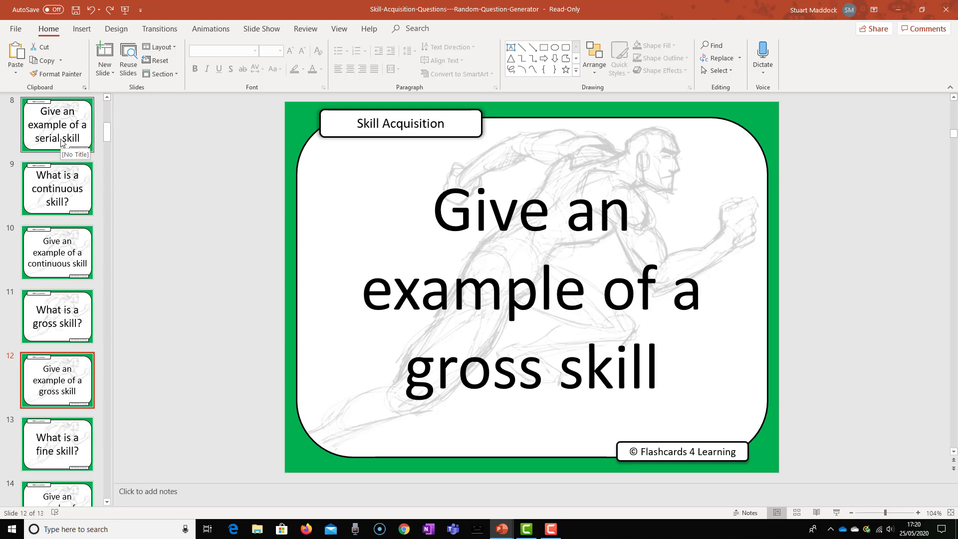
Select a few letters of slide 12's question text, then deselect them.
scroll(61, 143, "up", 8)
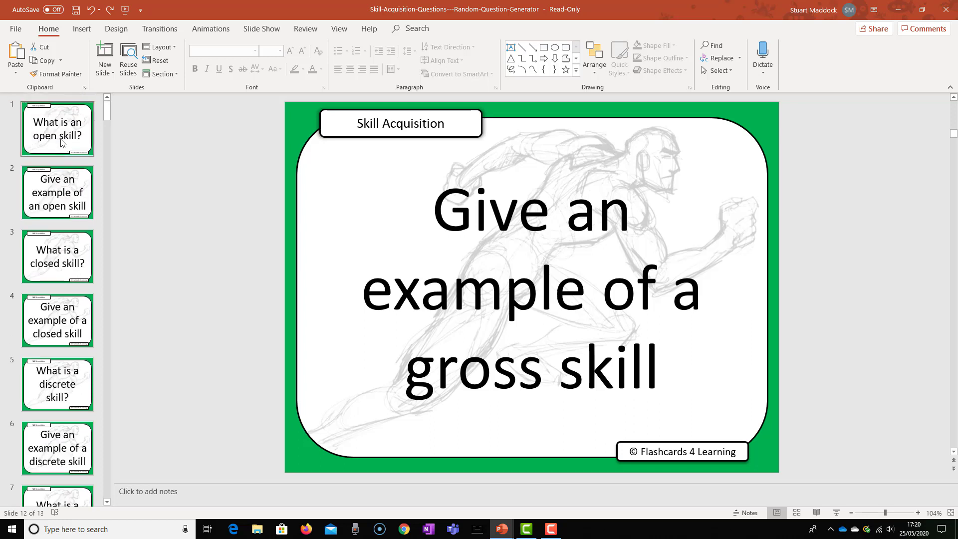
scroll(55, 224, "down", 1)
scroll(42, 299, "up", 1)
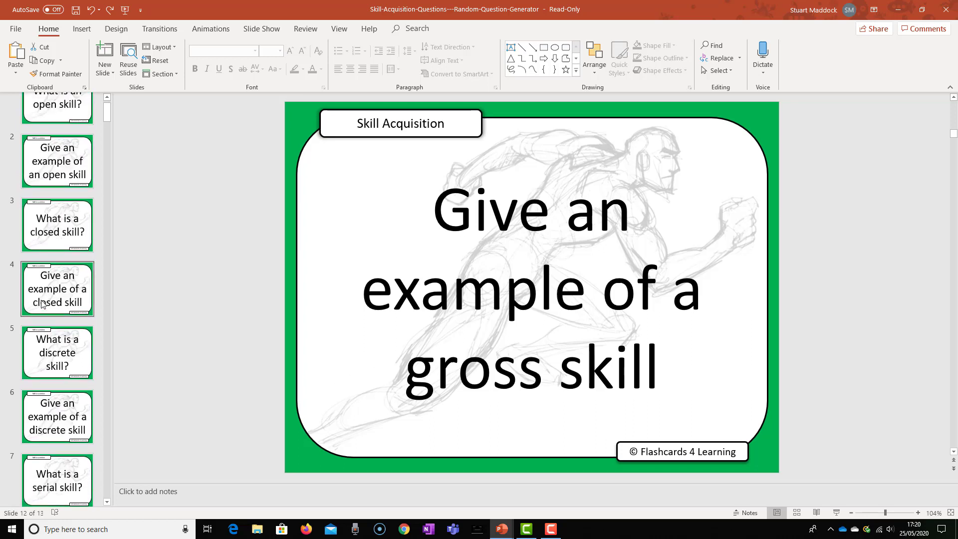
scroll(54, 159, "up", 1)
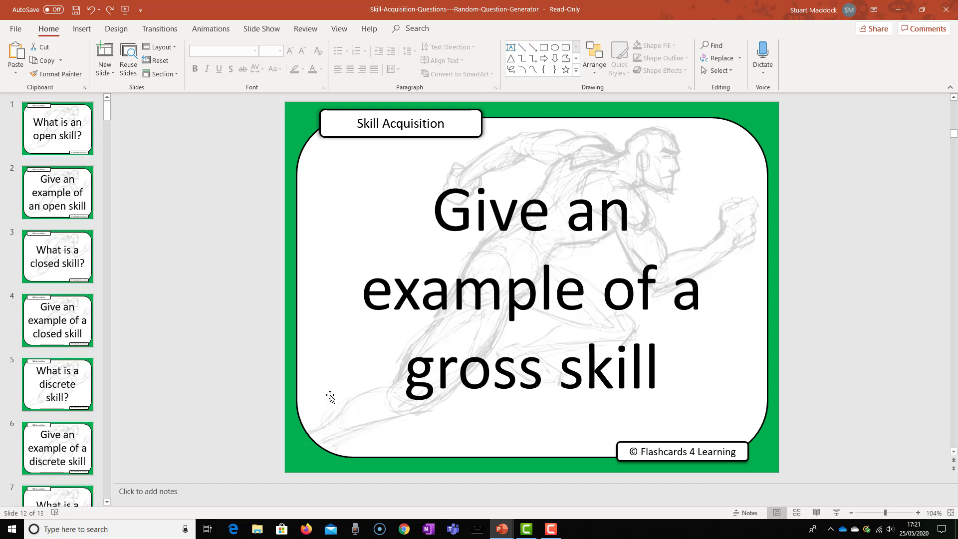
left_click_drag(488, 219, 517, 219)
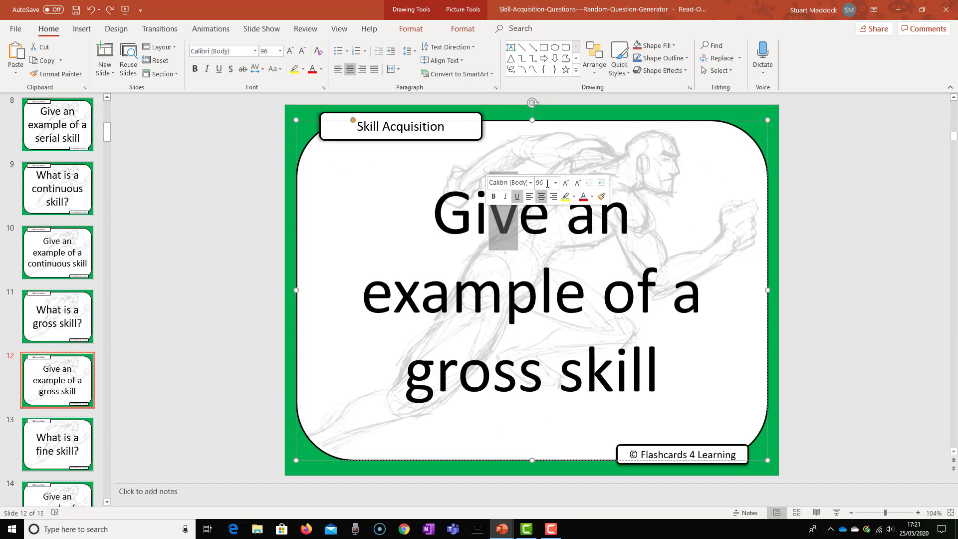
left_click_drag(555, 299, 489, 301)
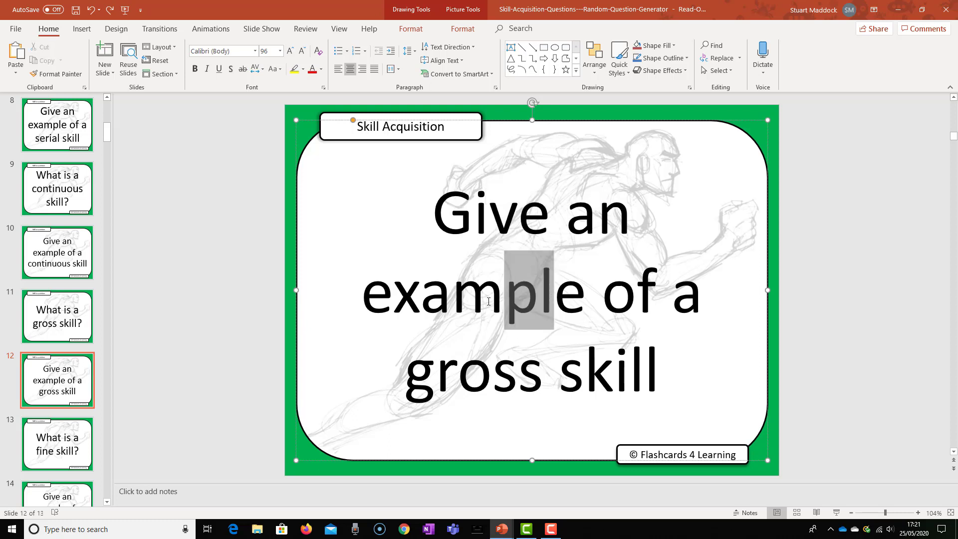
left_click(840, 268)
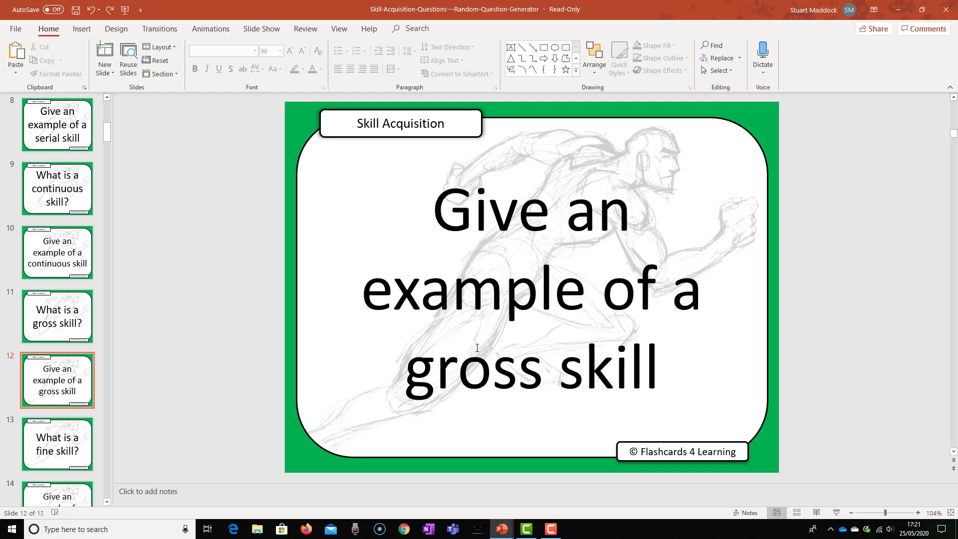
Scroll the slide thumbnail pane back up to the top of the deck.
scroll(71, 388, "down", 5)
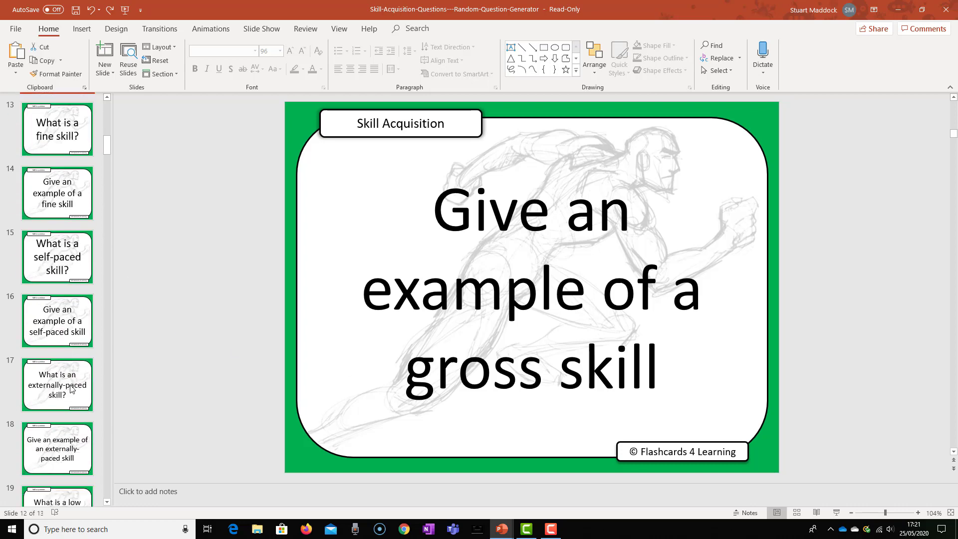
scroll(72, 388, "up", 3)
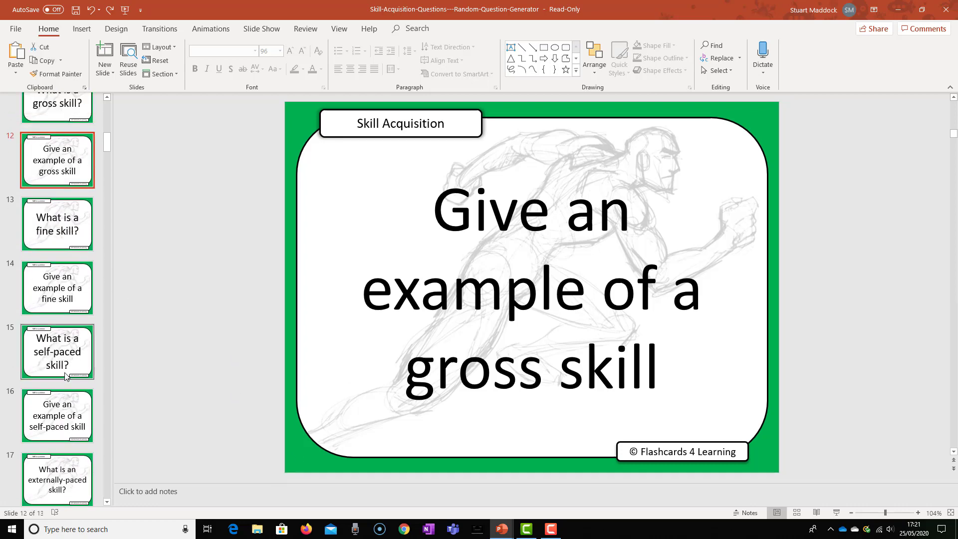
scroll(65, 375, "up", 10)
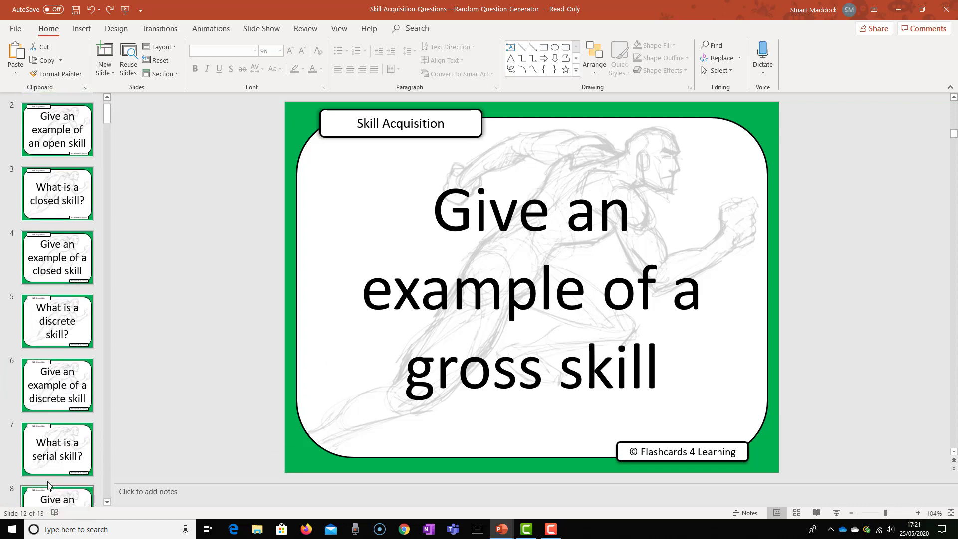
scroll(92, 136, "up", 1)
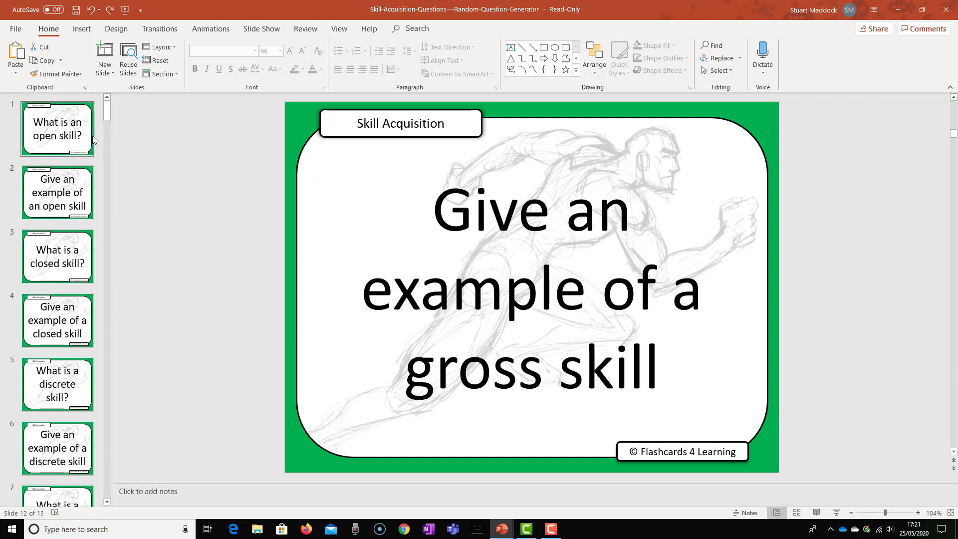
Toggle Hide Slide on slide 1, 'What is an open skill?', leaving it visible.
left_click(60, 135)
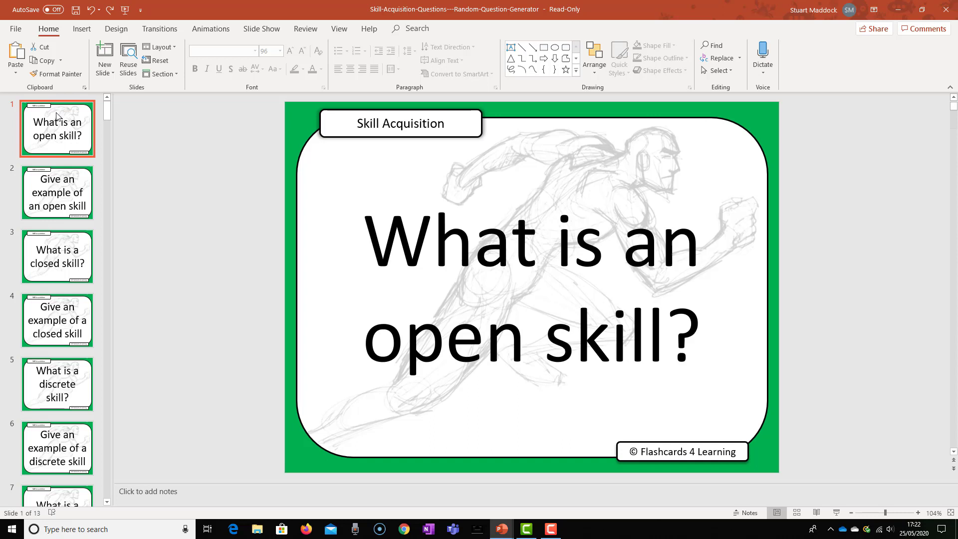
left_click(262, 29)
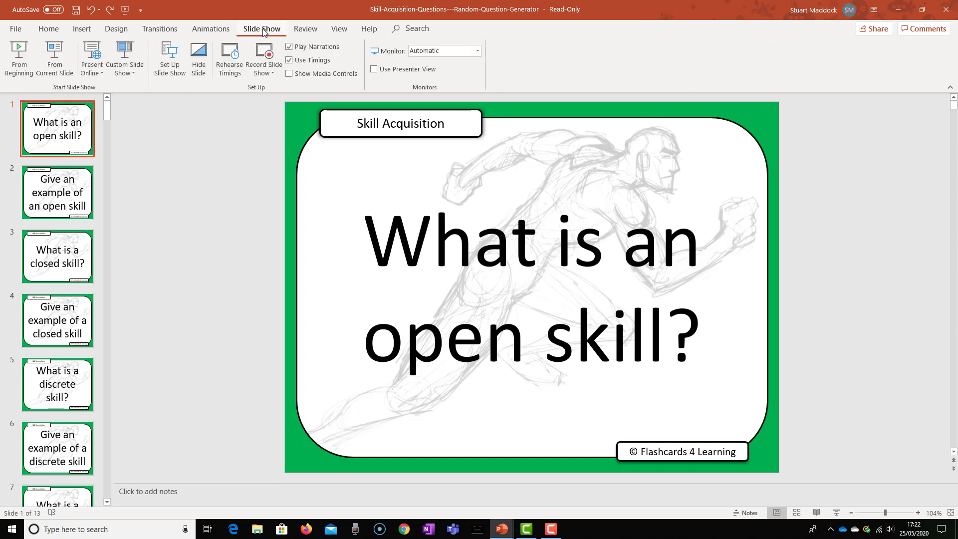
double_click(200, 78)
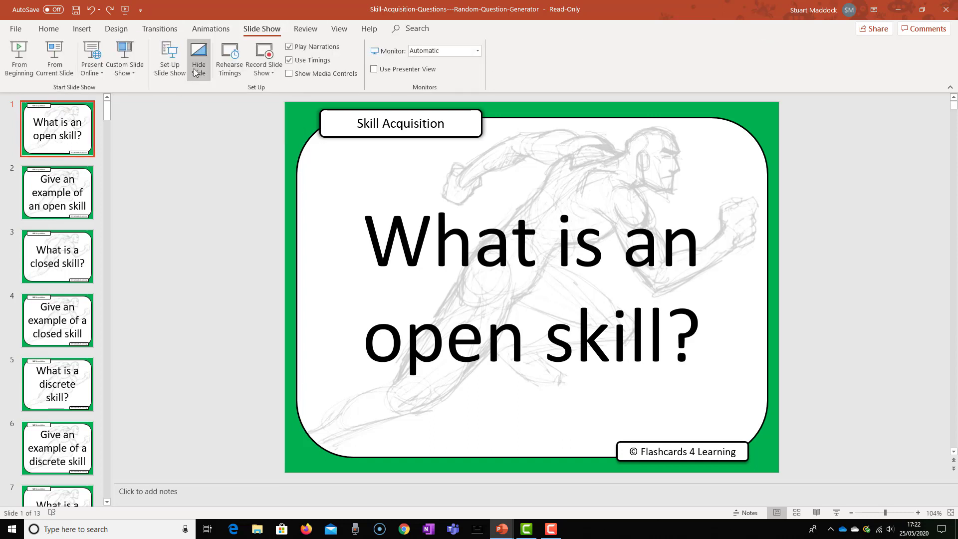
Select slides 13 and 14 together and hide them from the slideshow.
scroll(58, 236, "down", 10)
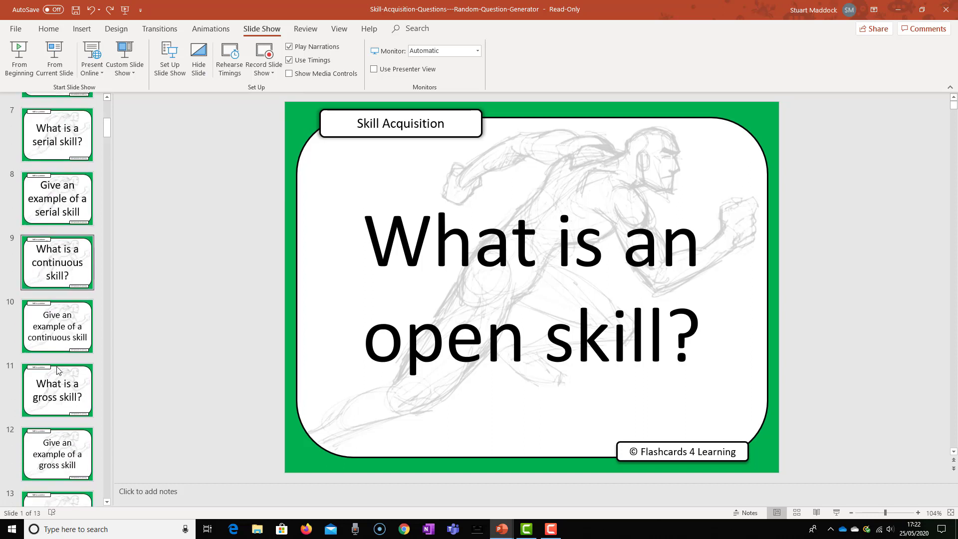
scroll(57, 363, "down", 1)
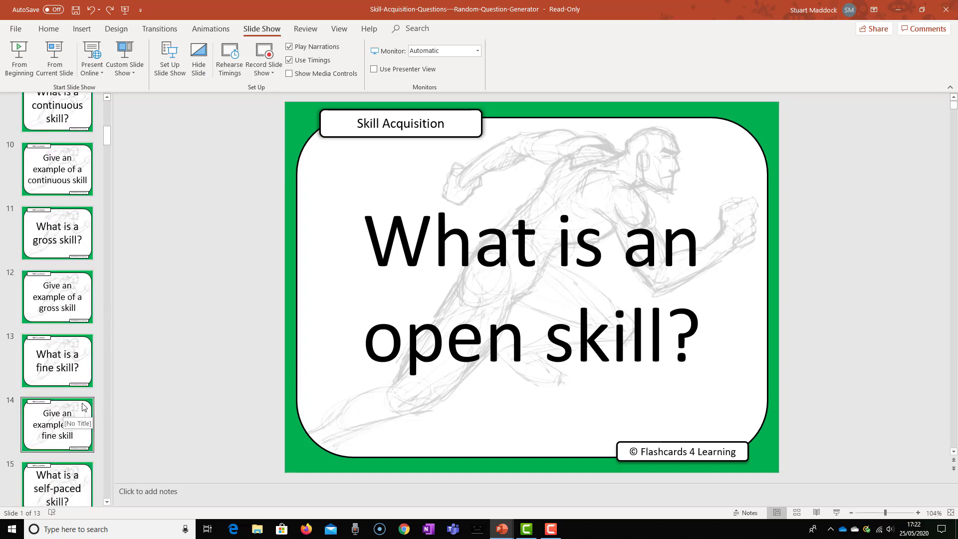
left_click(73, 380)
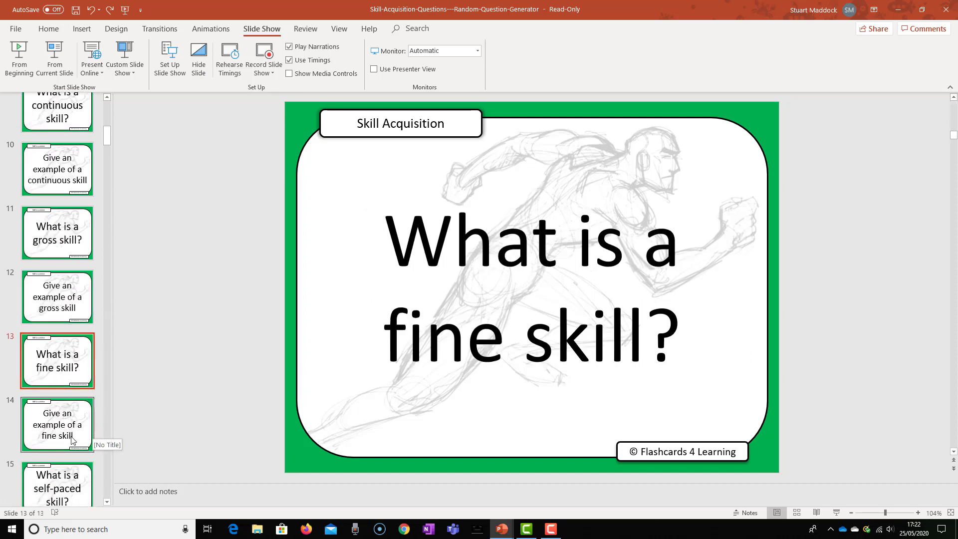
left_click(63, 428)
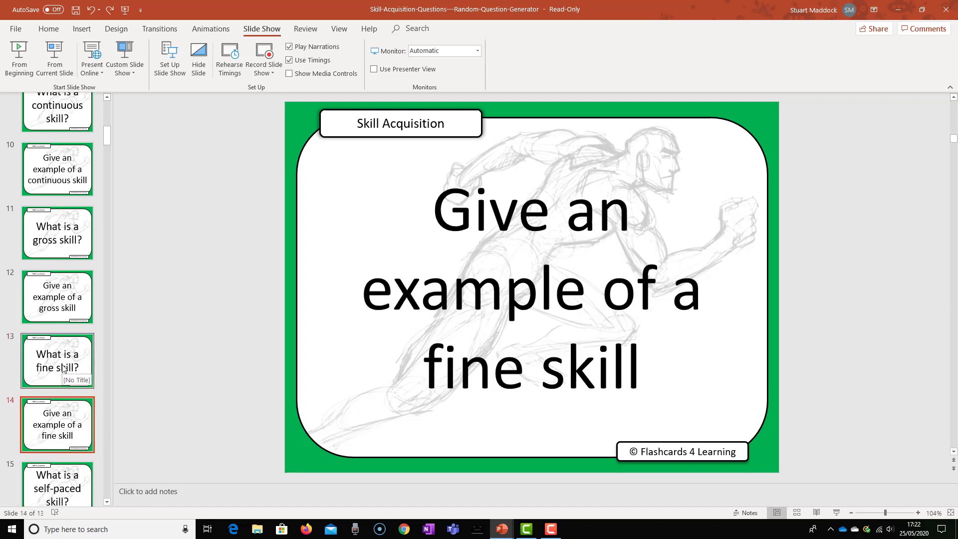
left_click(64, 369)
left_click(62, 428, "ctrl")
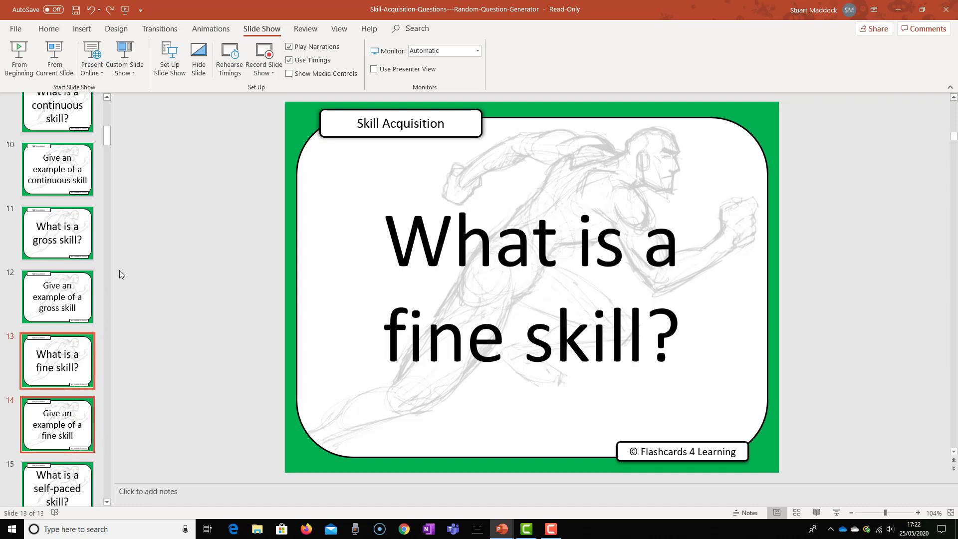
left_click(205, 69)
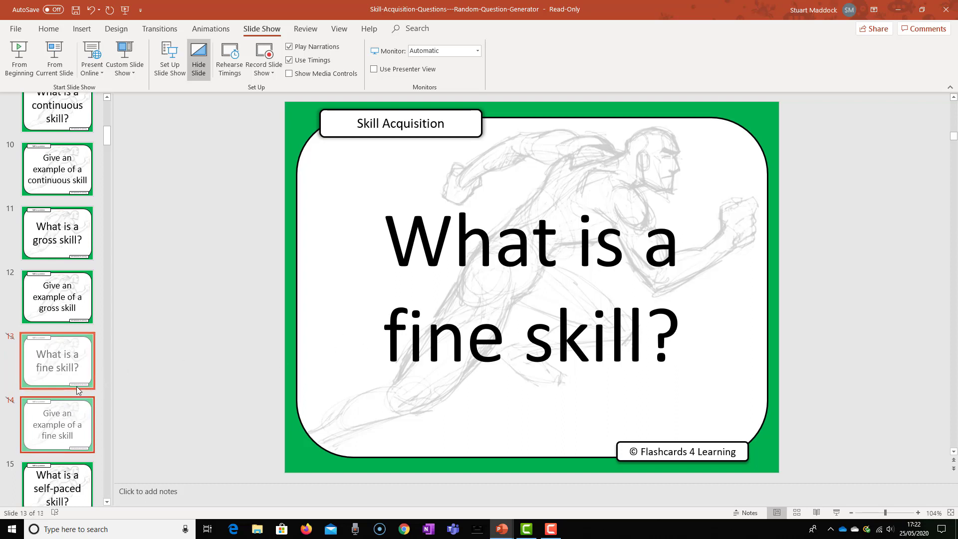
Reselect the hidden slides 13 and 14 and unhide them.
scroll(77, 390, "down", 2)
scroll(78, 379, "up", 1)
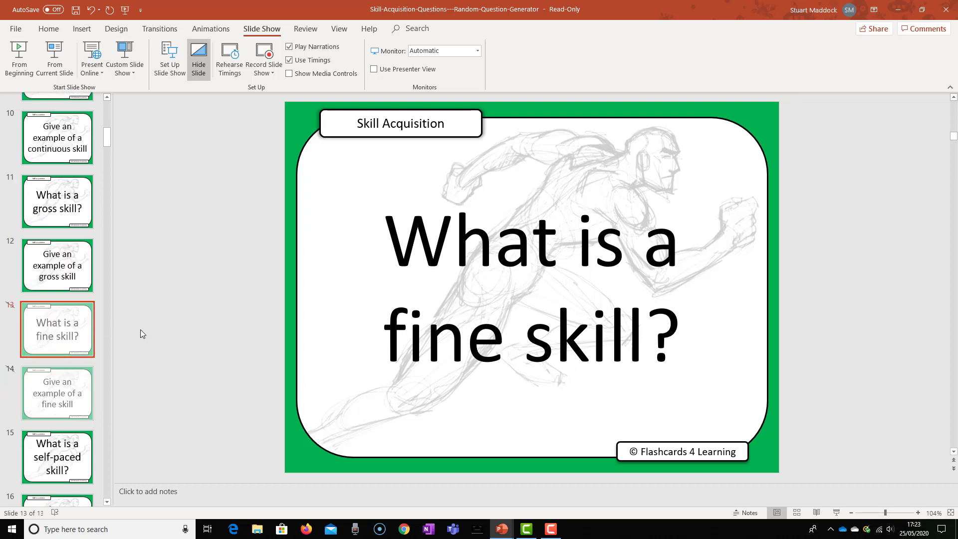
left_click(72, 340)
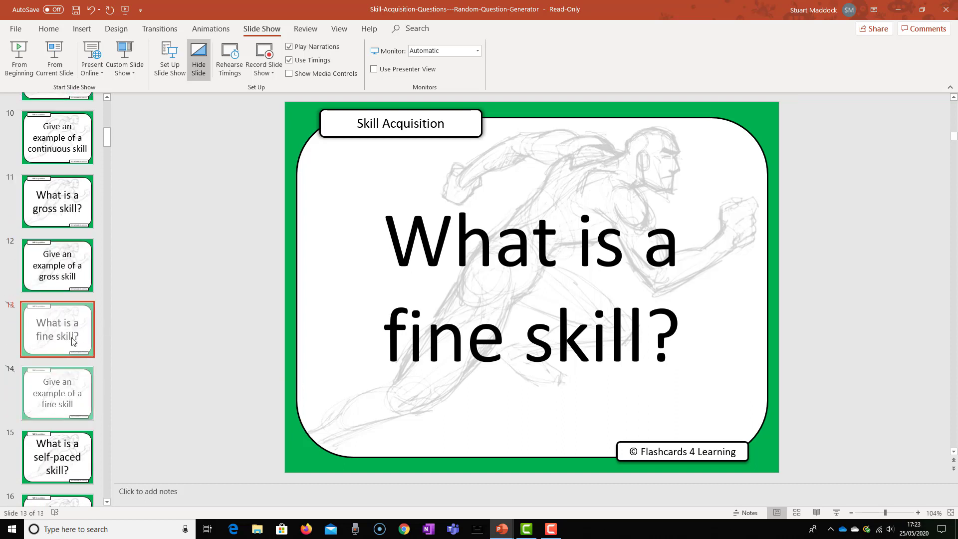
left_click(70, 390, "ctrl")
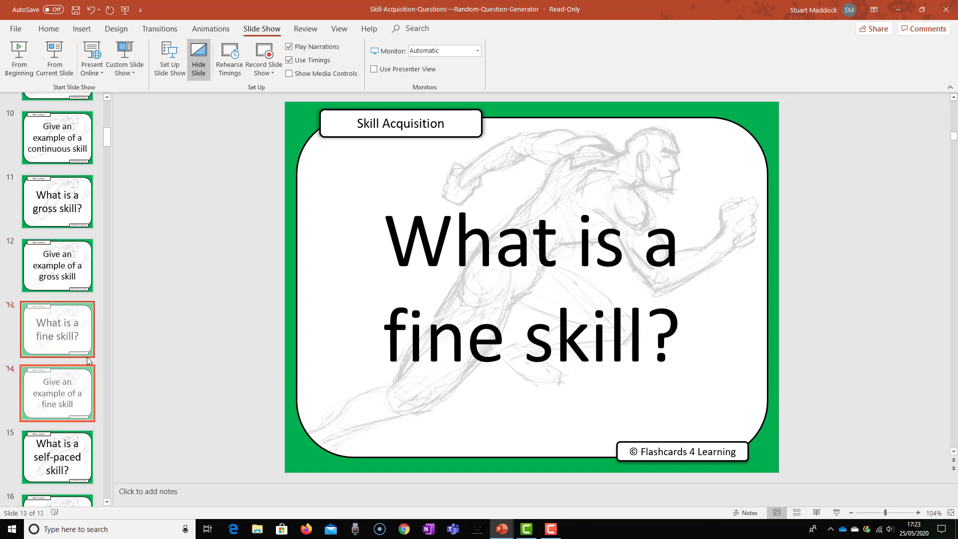
left_click(199, 68)
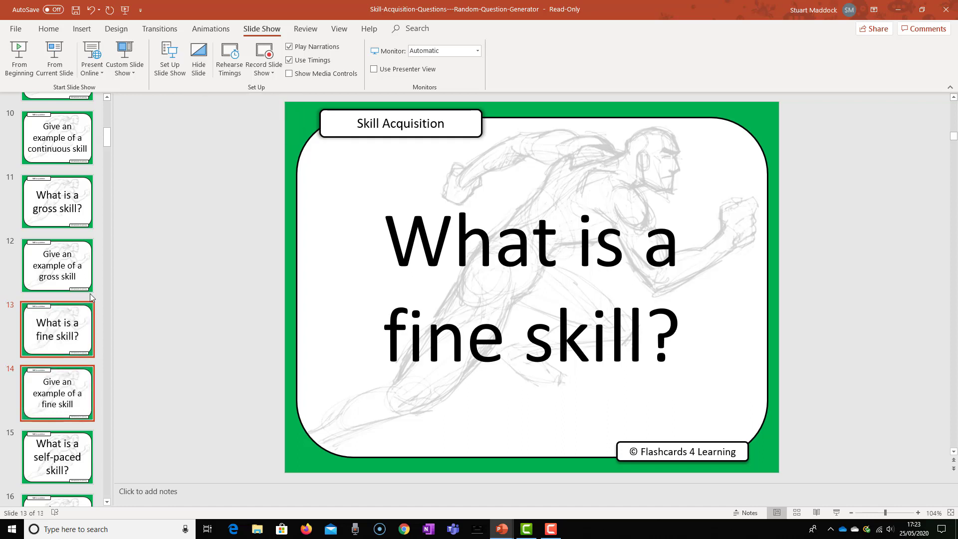
left_click(50, 272)
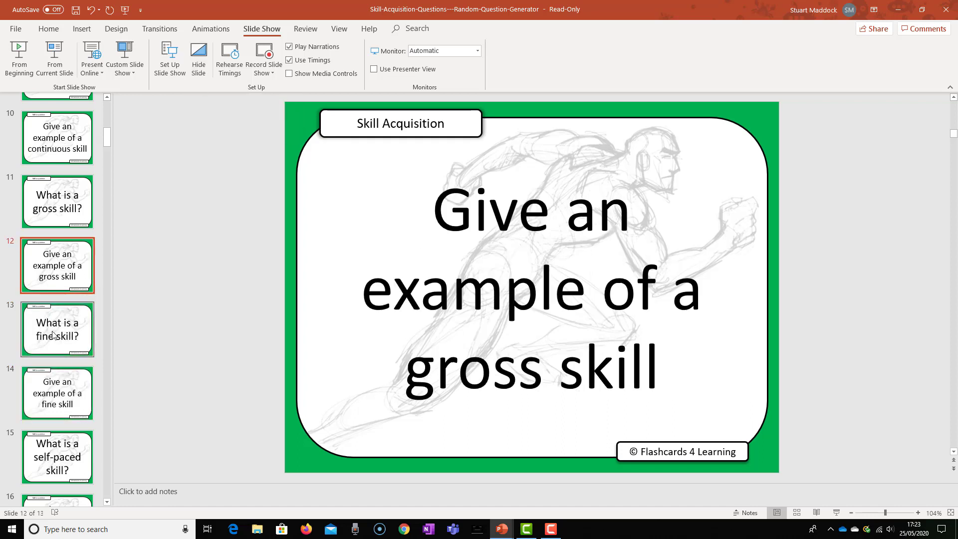
scroll(74, 250, "up", 2)
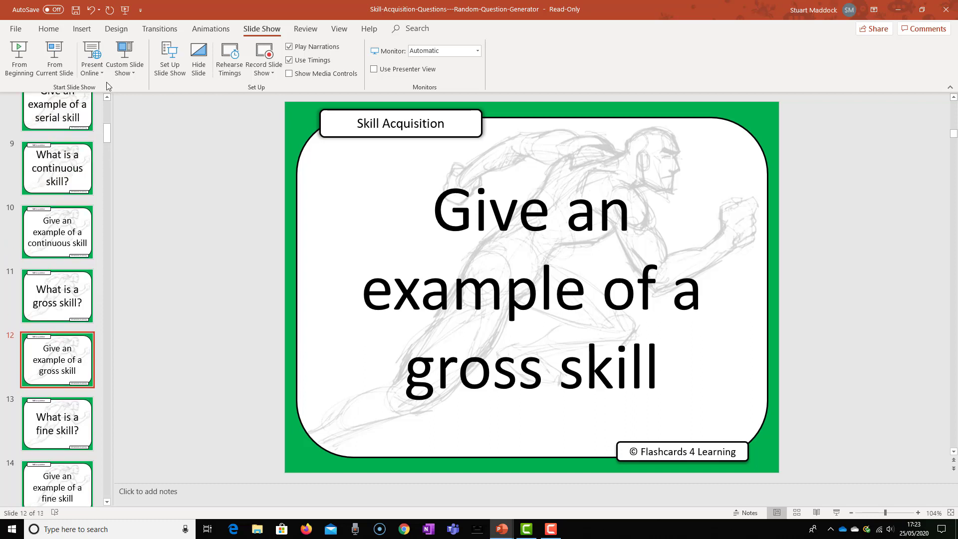
left_click_drag(110, 136, 108, 103)
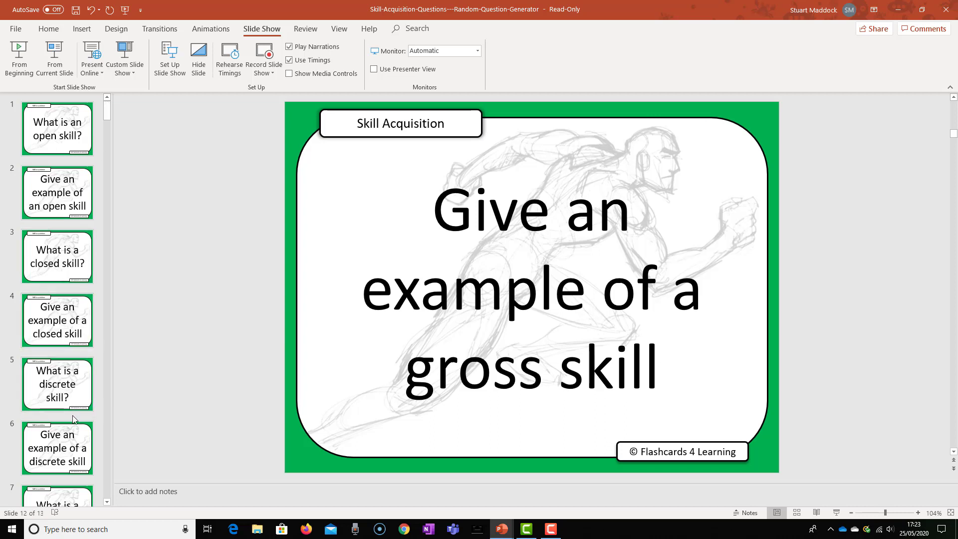
scroll(73, 418, "down", 3)
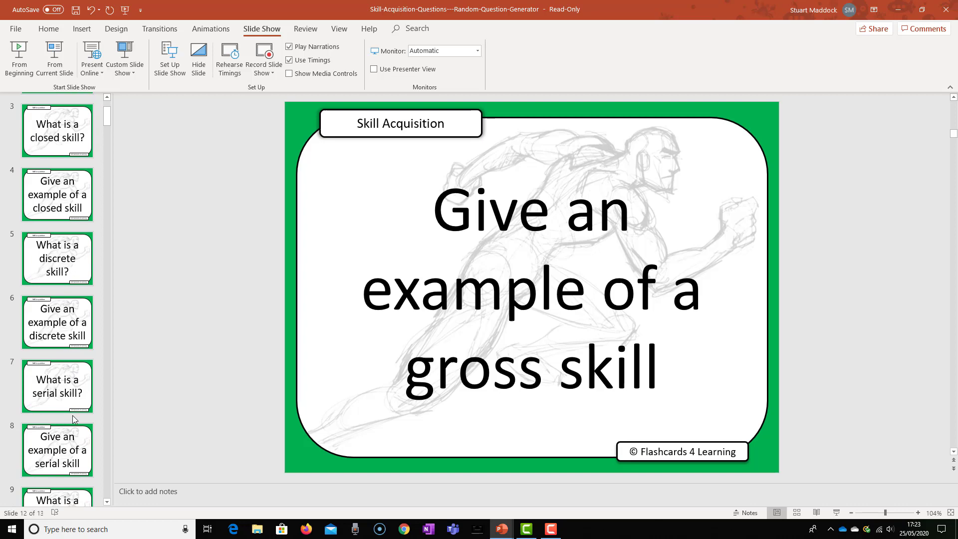
scroll(73, 418, "down", 4)
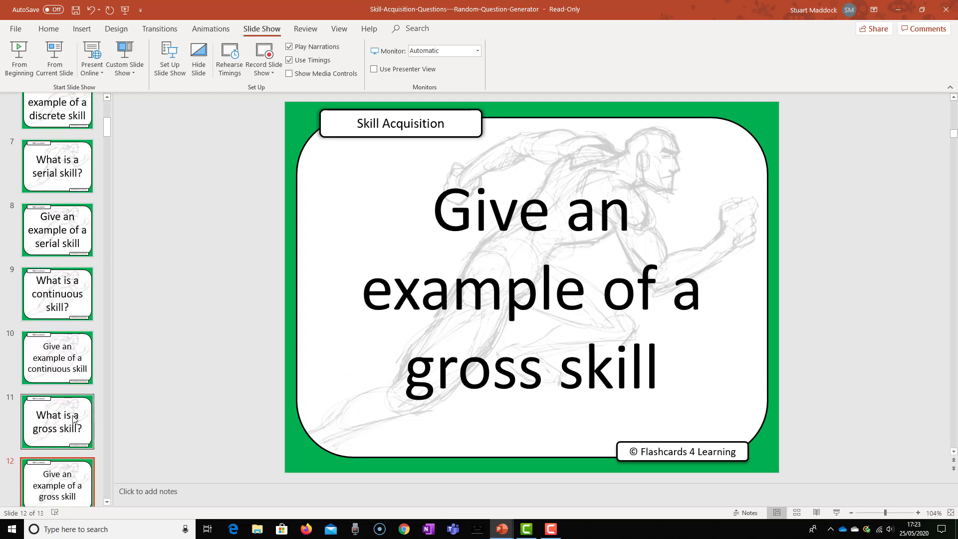
scroll(73, 418, "up", 4)
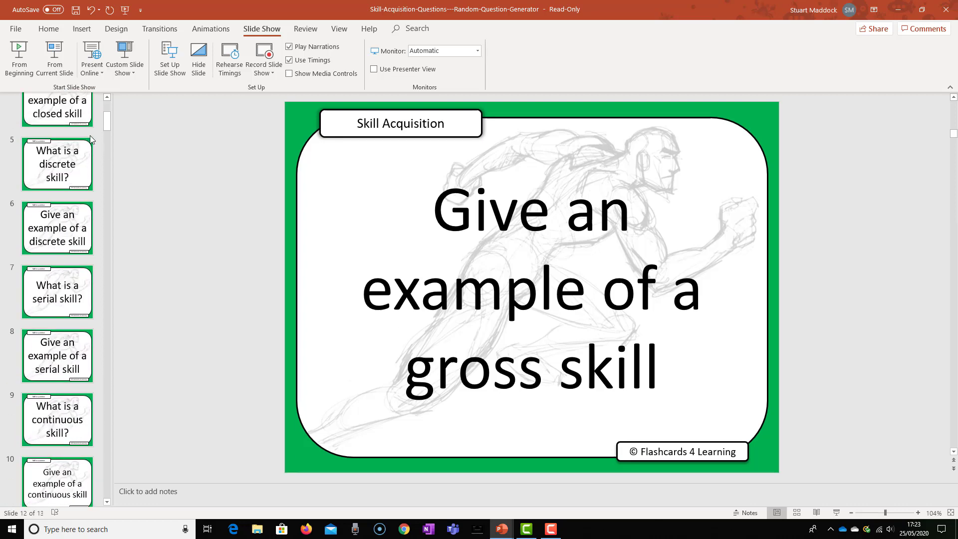
left_click_drag(105, 122, 109, 103)
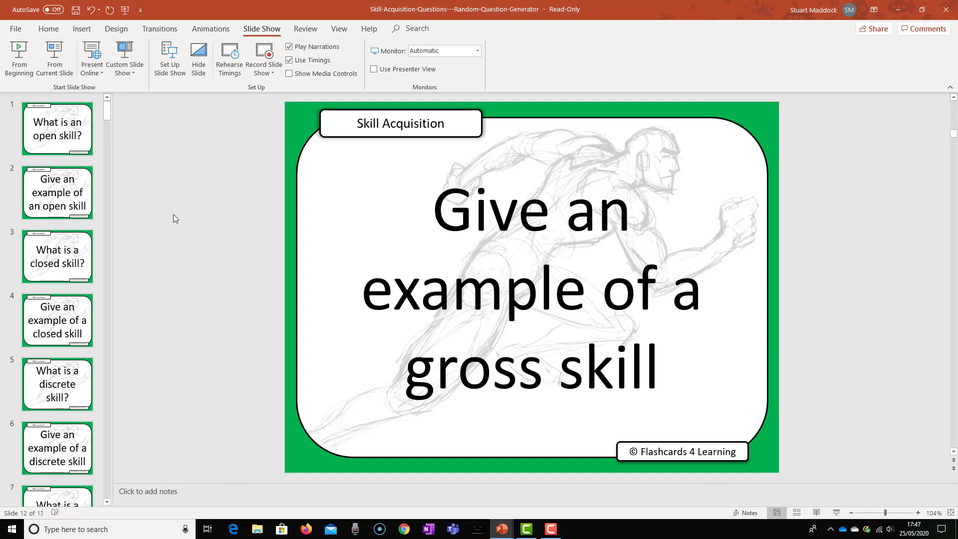
Set slide 132 to advance automatically after 00:00.00 with On Mouse Click turned off.
left_click(165, 31)
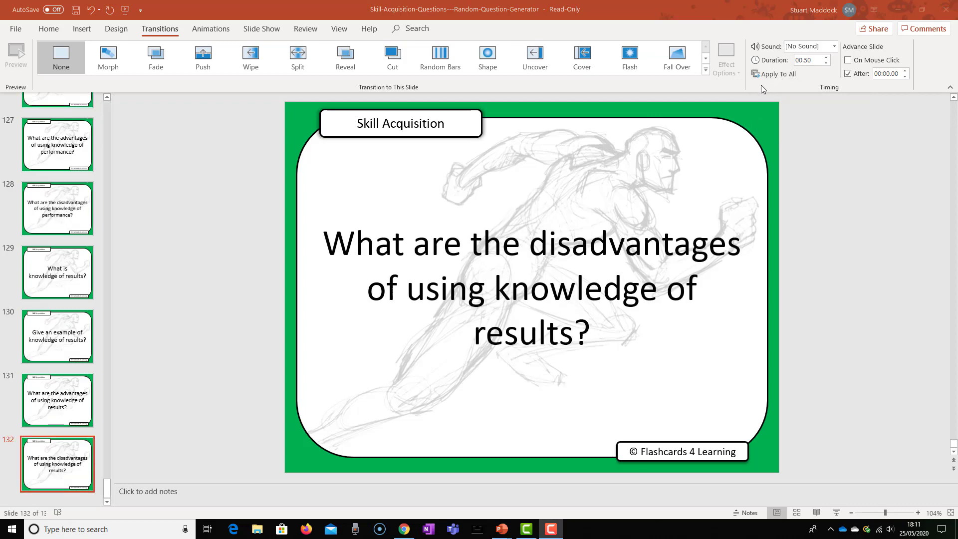
left_click(262, 29)
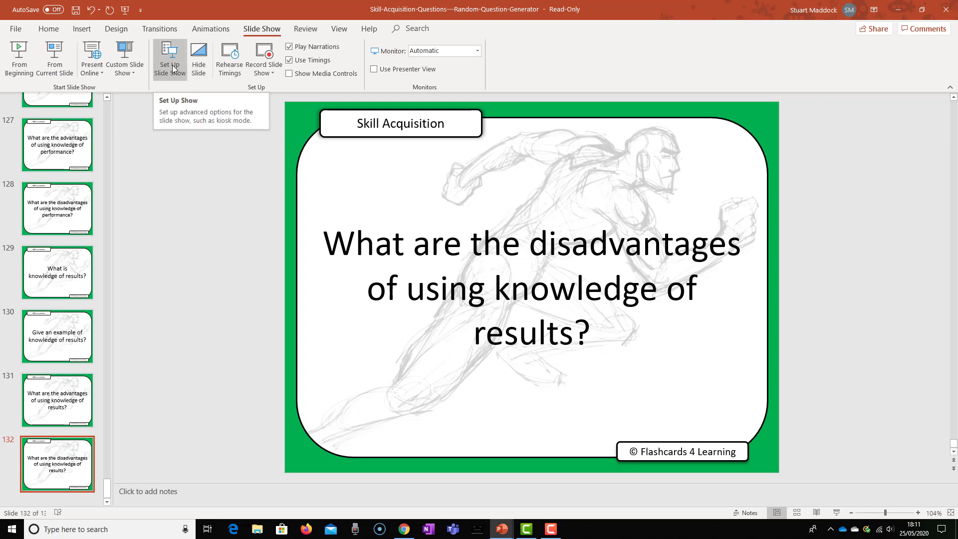
Enable 'Loop continuously until Esc' in Set Up Slide Show and confirm.
left_click(170, 71)
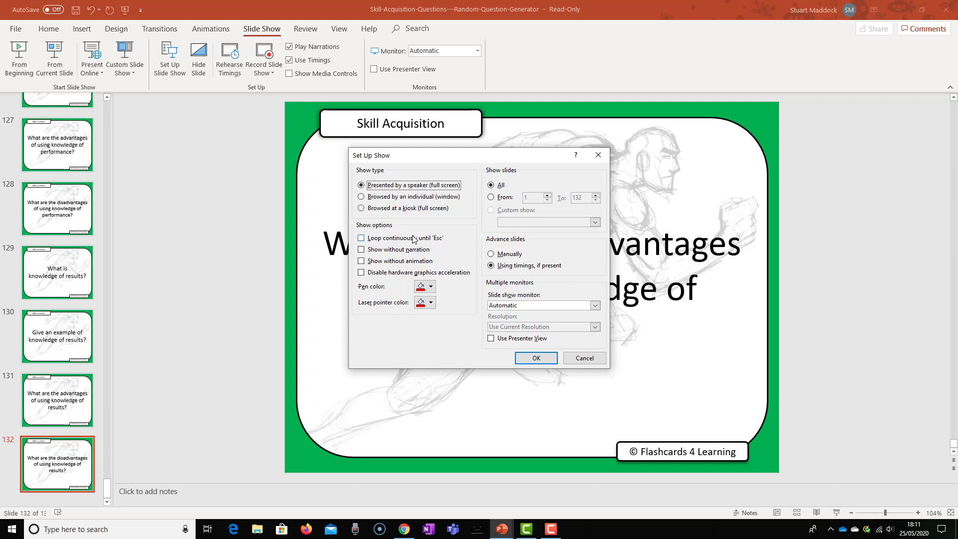
left_click(376, 242)
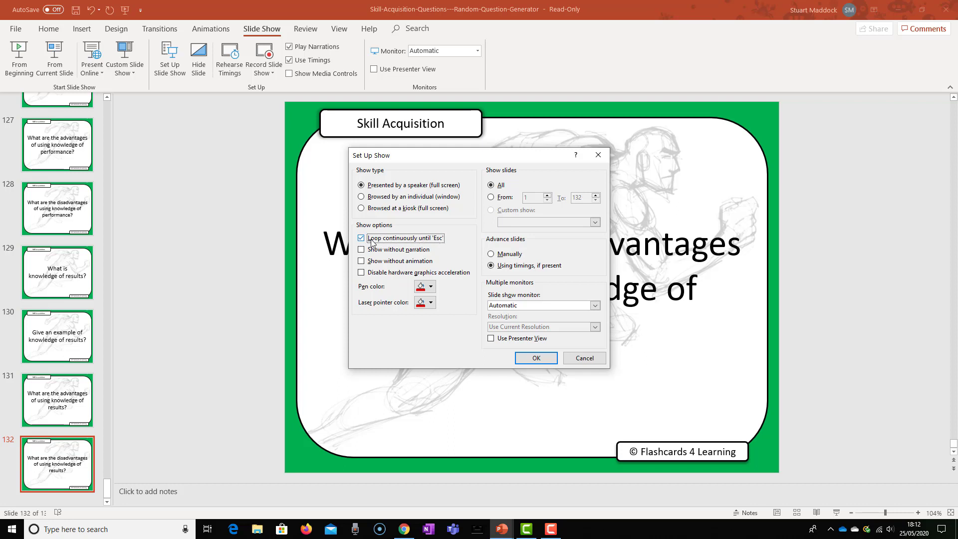
left_click(536, 358)
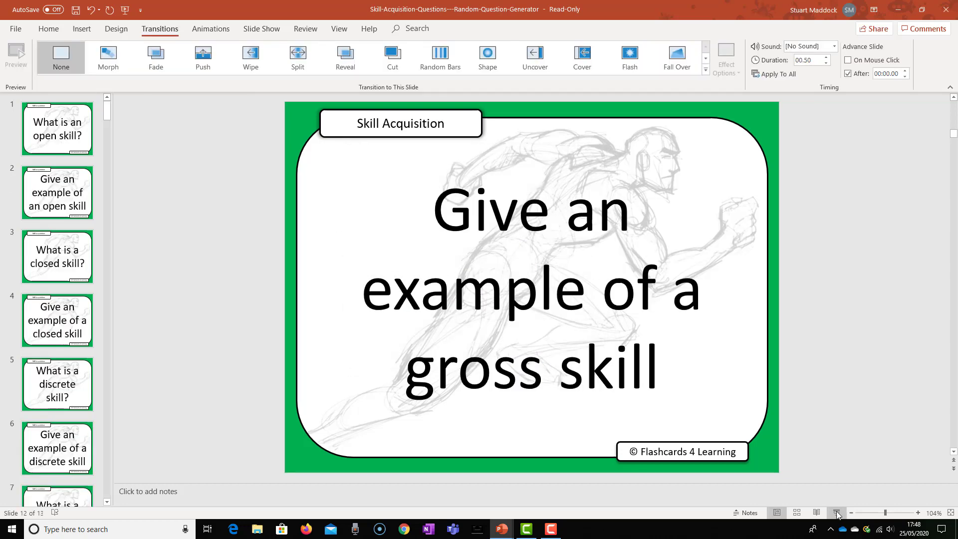
Run the slideshow from the status bar to test the automatic advancing.
left_click(837, 513)
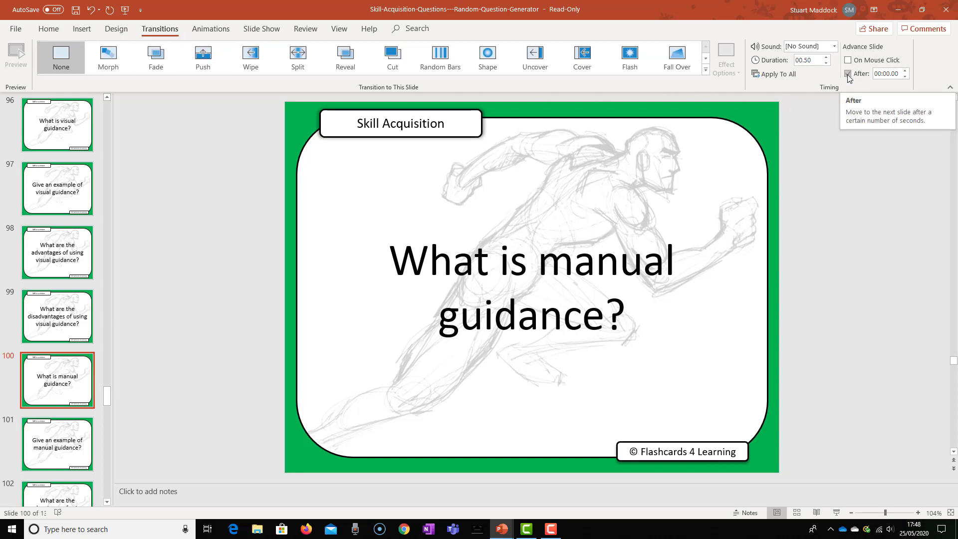
Apply the 00:00.00 automatic advance timing to all slides.
left_click(779, 74)
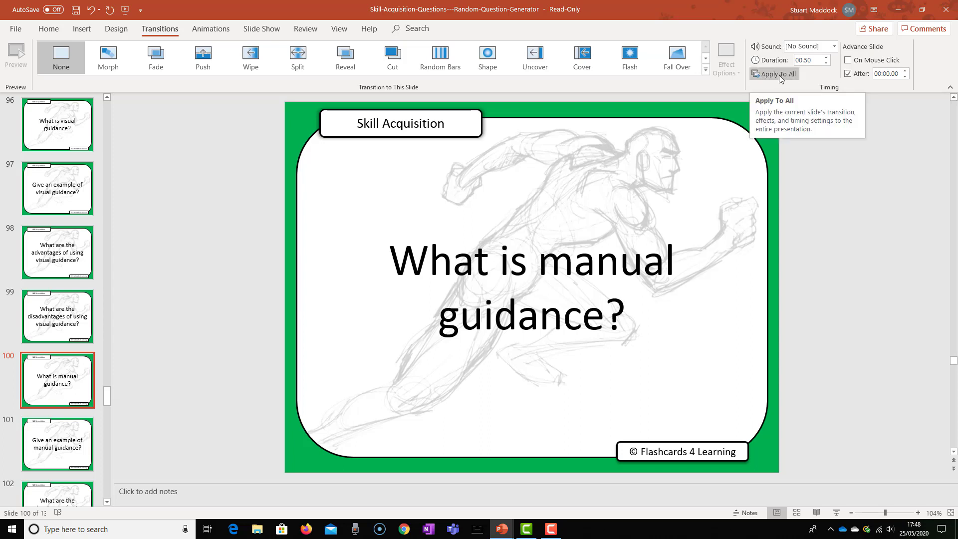